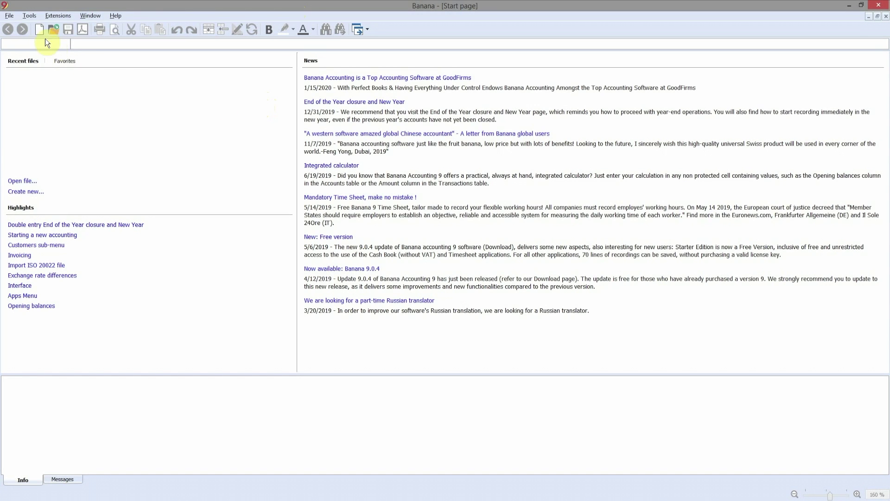
Step: Create a new Income & Expense file from the 'Accounting for a Professional Studio' template
{"action": "left_click", "coordinate": [38, 31]}
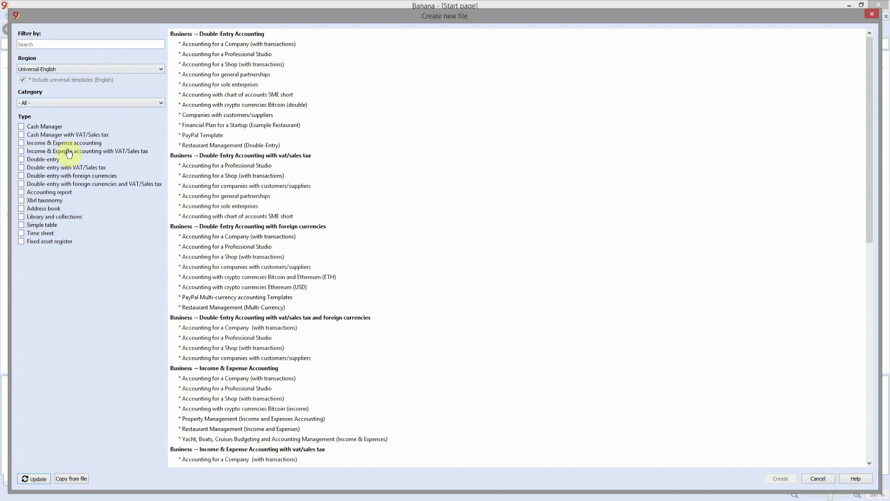
{"action": "left_click", "coordinate": [94, 144]}
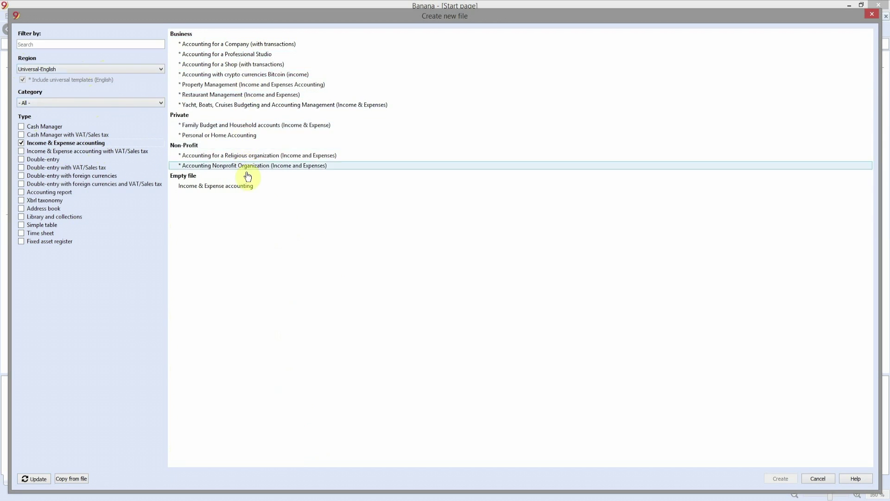
{"action": "left_click", "coordinate": [263, 56]}
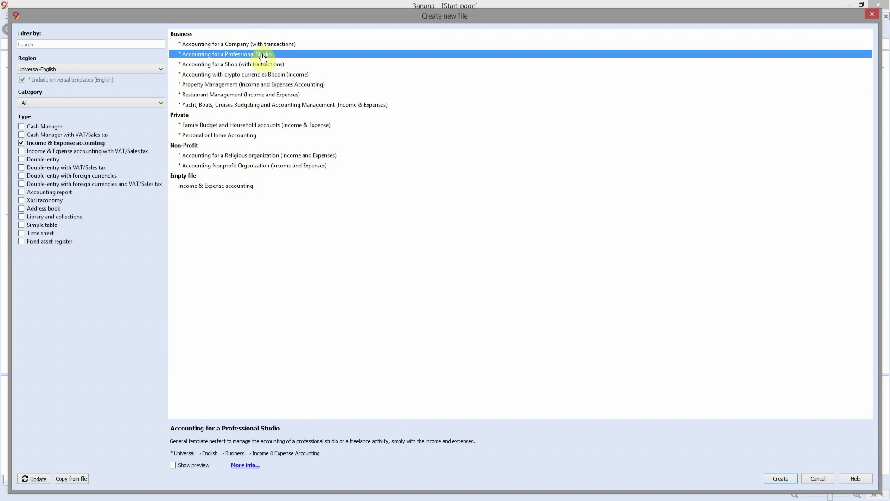
{"action": "left_click", "coordinate": [792, 478]}
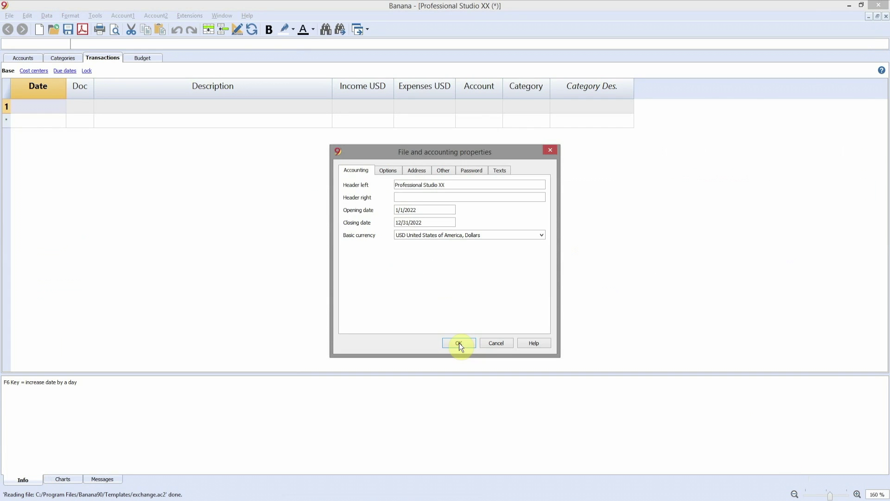
Step: Set the left header to 'My Studio', keeping opening date 1/1/2022 and closing date 12/31/2022
{"action": "double_click", "coordinate": [419, 184]}
{"action": "type", "text": "My Studio"}
{"action": "key", "text": "Tab"}
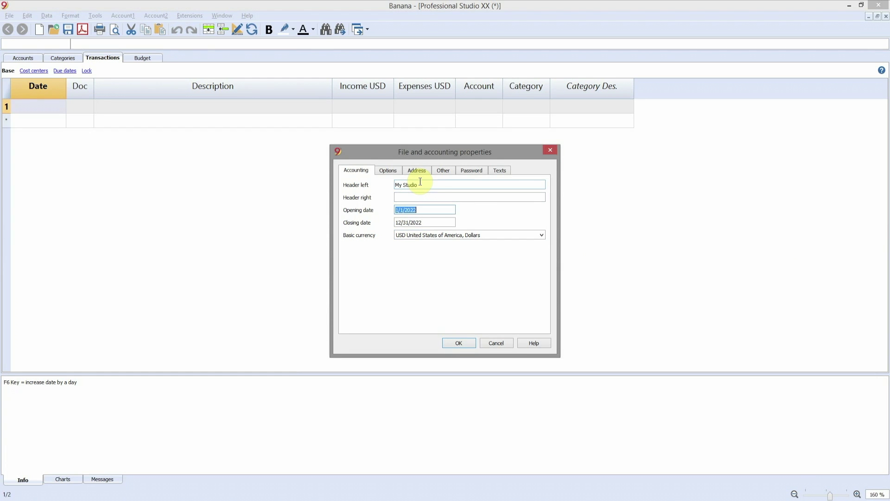
{"action": "key", "text": "Tab"}
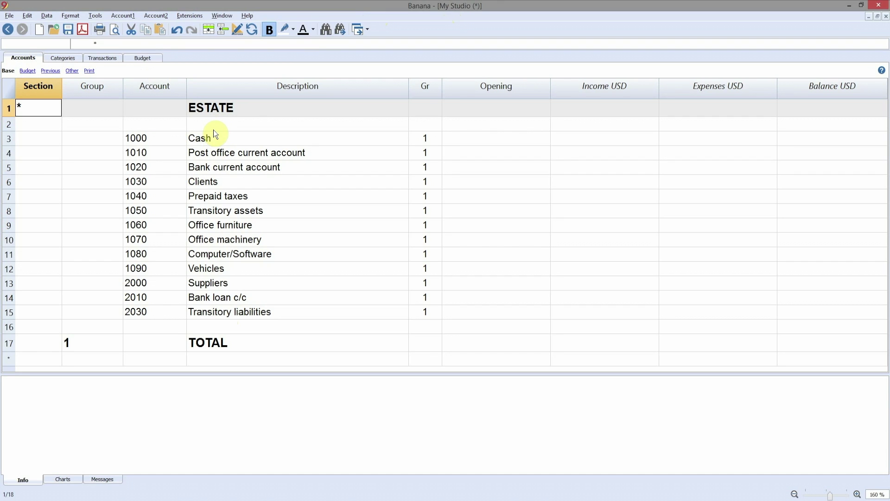
Step: Shorten account 1080's description from 'Computer/Software' to 'Computer'
{"action": "left_click", "coordinate": [146, 140]}
{"action": "left_click", "coordinate": [148, 156]}
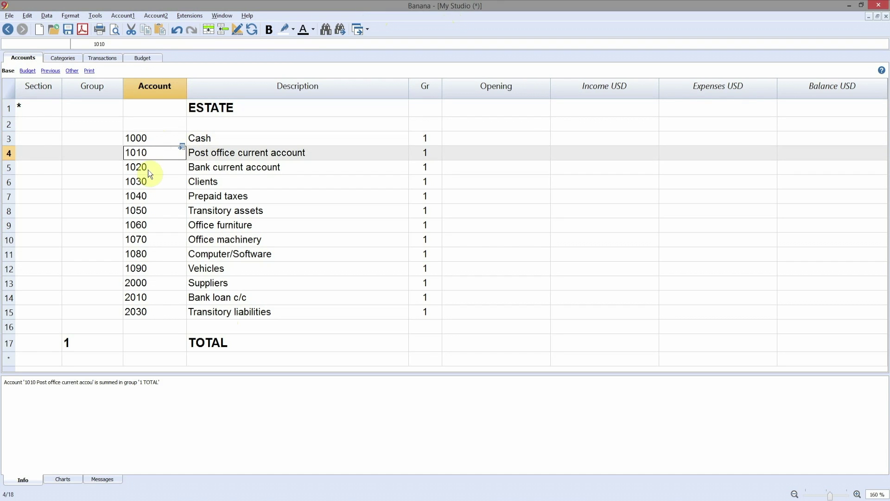
{"action": "left_click", "coordinate": [149, 169]}
{"action": "double_click", "coordinate": [277, 251]}
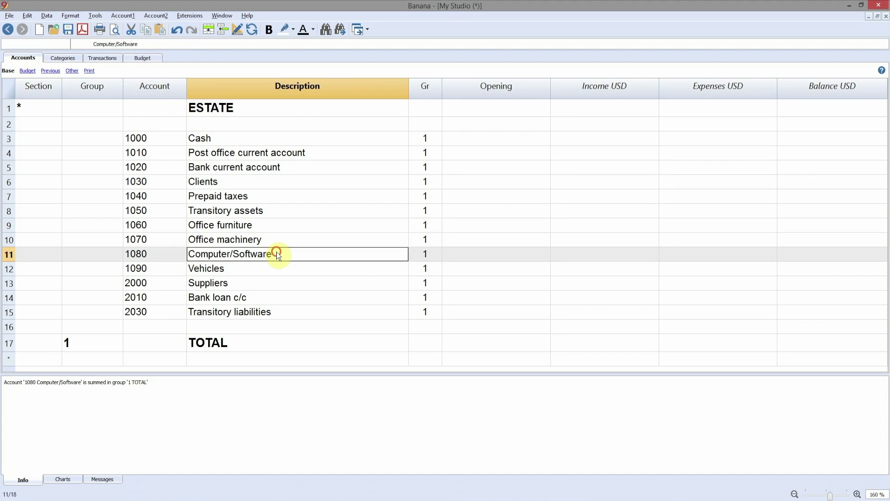
{"action": "key", "text": "BackSpace"}
{"action": "key", "text": "BackSpace"}
{"action": "key", "text": "BackSpace"}
{"action": "key", "text": "BackSpace"}
{"action": "key", "text": "BackSpace"}
{"action": "key", "text": "BackSpace"}
{"action": "key", "text": "BackSpace"}
{"action": "key", "text": "BackSpace"}
{"action": "key", "text": "BackSpace"}
{"action": "key", "text": "Return"}
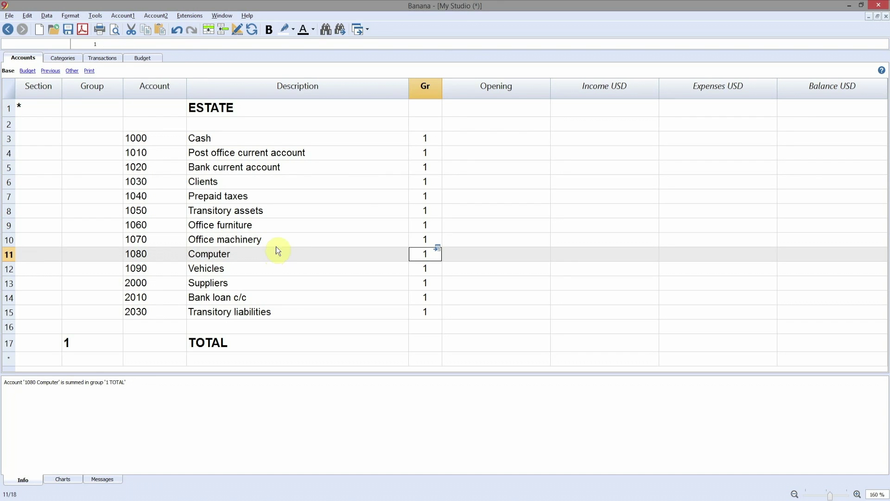
Step: Enter opening balances of 350 for Cash and 12,000 for the bank account
{"action": "left_click", "coordinate": [521, 137]}
{"action": "type", "text": "350"}
{"action": "key", "text": "Return"}
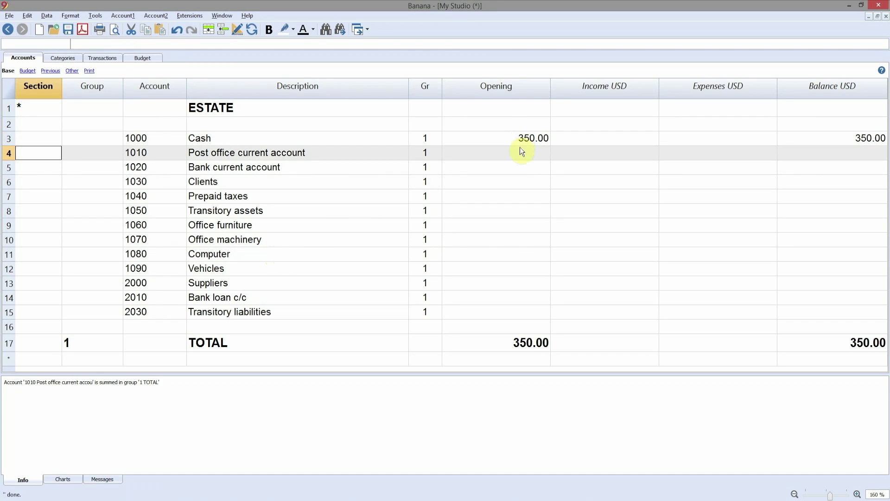
{"action": "left_click", "coordinate": [521, 170]}
{"action": "type", "text": "12000"}
{"action": "key", "text": "Return"}
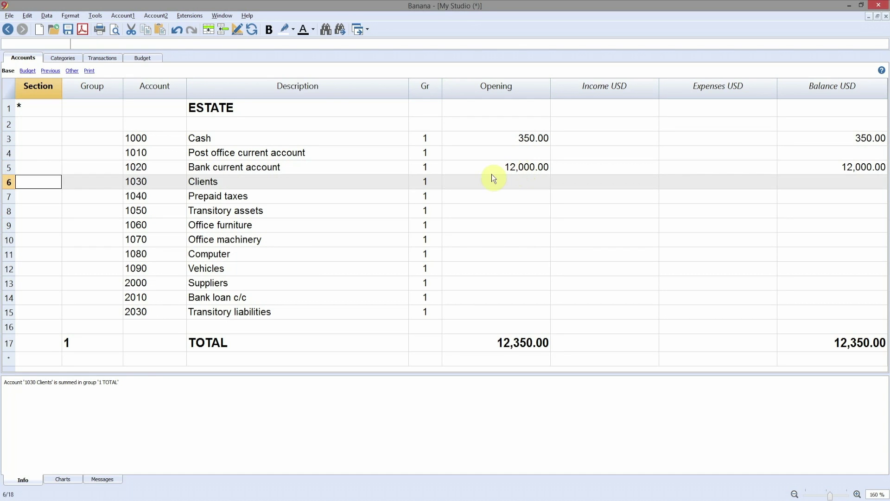
Step: Insert a new account 1085 'Software' below Computer
{"action": "left_click", "coordinate": [223, 254]}
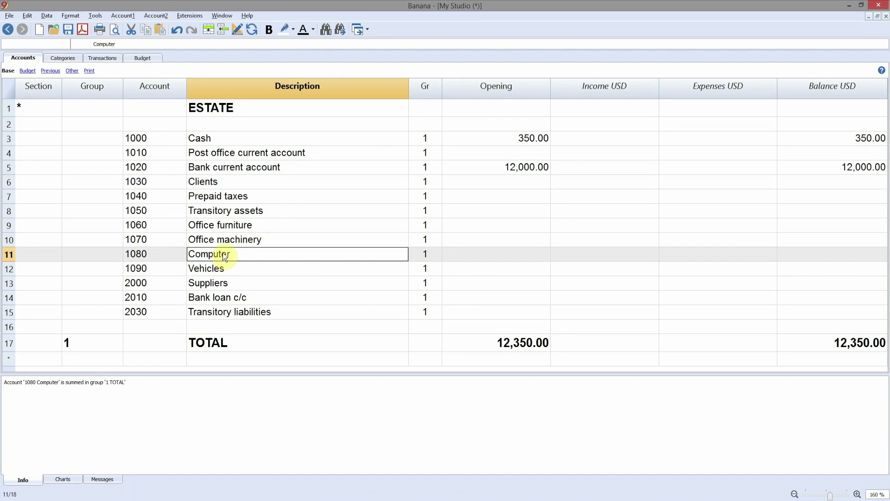
{"action": "left_click", "coordinate": [224, 29]}
{"action": "key", "text": "Tab"}
{"action": "key", "text": "Tab"}
{"action": "type", "text": "1085"}
{"action": "key", "text": "Tab"}
{"action": "type", "text": "Software"}
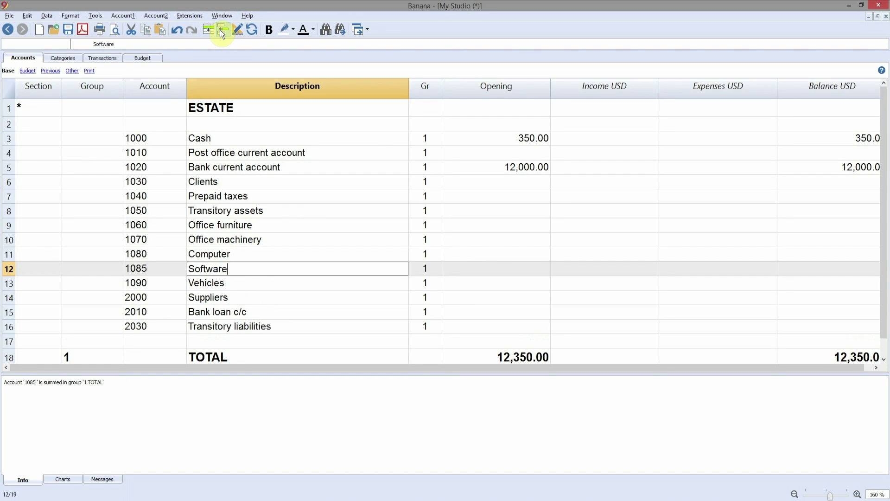
{"action": "key", "text": "Tab"}
Step: Delete the Bank loan c/c account row
{"action": "left_click", "coordinate": [10, 313]}
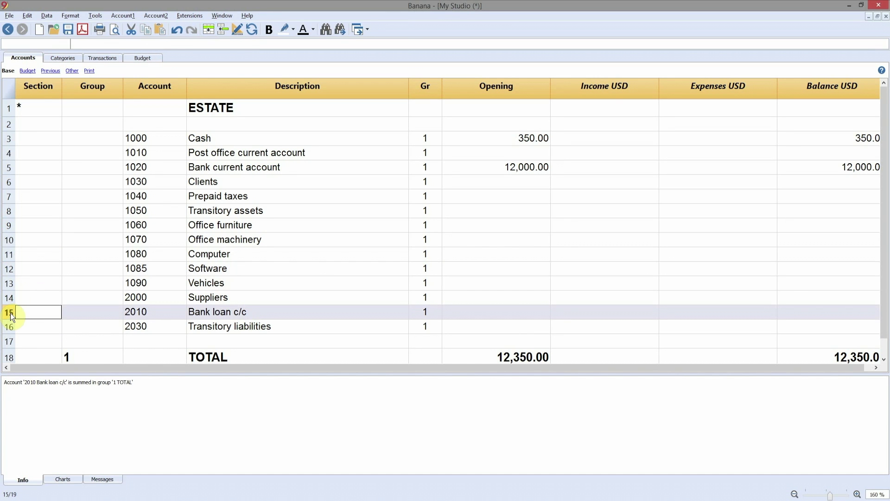
{"action": "left_click", "coordinate": [28, 15]}
{"action": "left_click", "coordinate": [47, 186]}
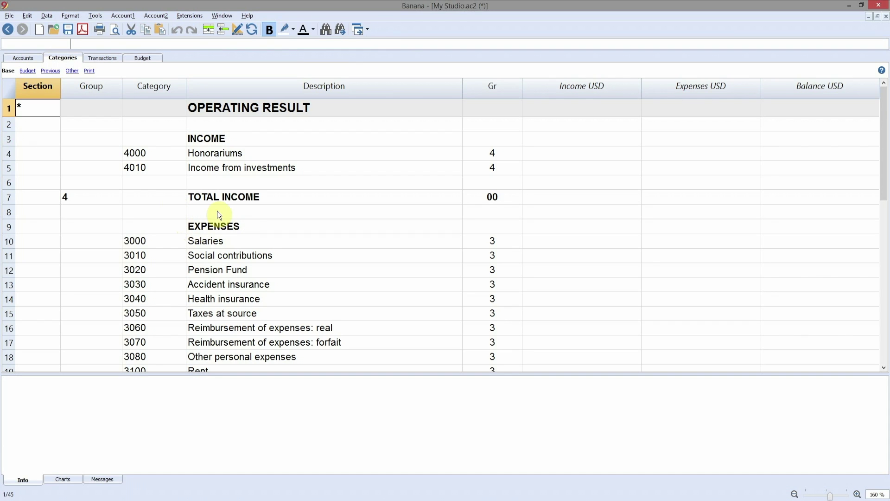
Step: Review the income and expense category numbers and descriptions
{"action": "left_click", "coordinate": [141, 153]}
{"action": "left_click", "coordinate": [141, 168]}
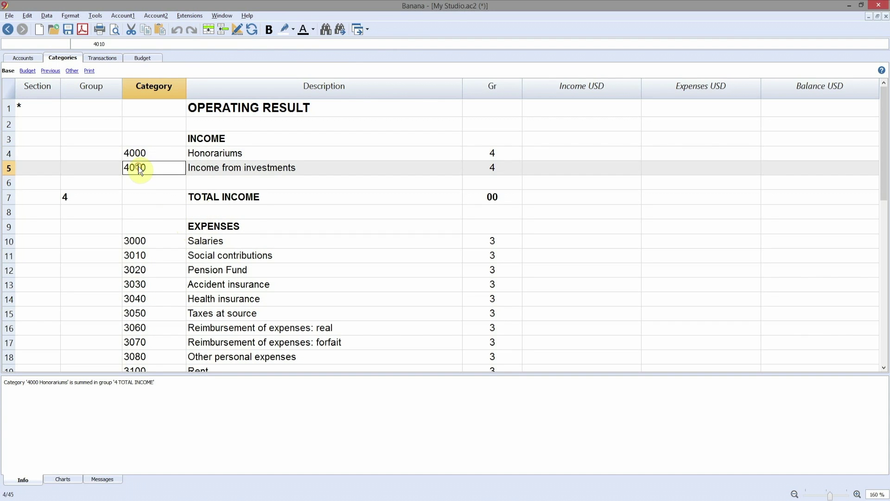
{"action": "left_click", "coordinate": [138, 240]}
{"action": "left_click", "coordinate": [141, 255]}
{"action": "left_click", "coordinate": [213, 241]}
{"action": "left_click", "coordinate": [214, 255]}
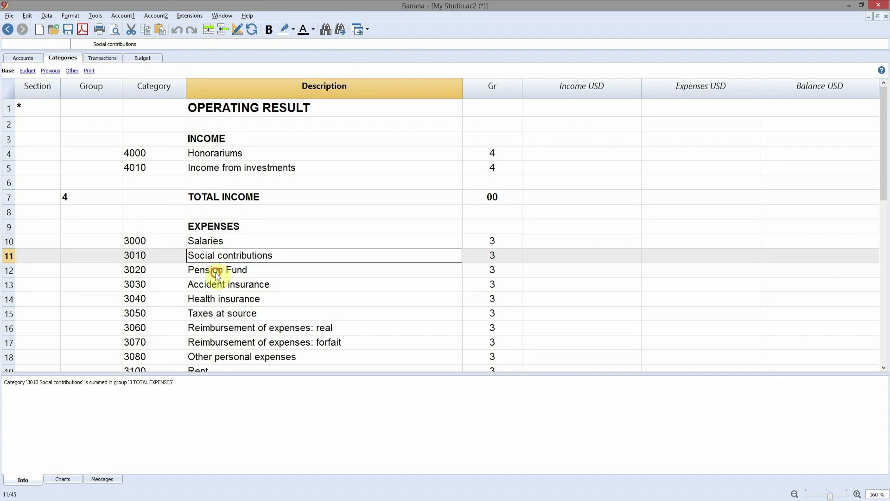
{"action": "left_click", "coordinate": [216, 271]}
{"action": "left_click", "coordinate": [218, 284]}
{"action": "scroll", "coordinate": [218, 283], "scroll_direction": "down", "scroll_amount": 4}
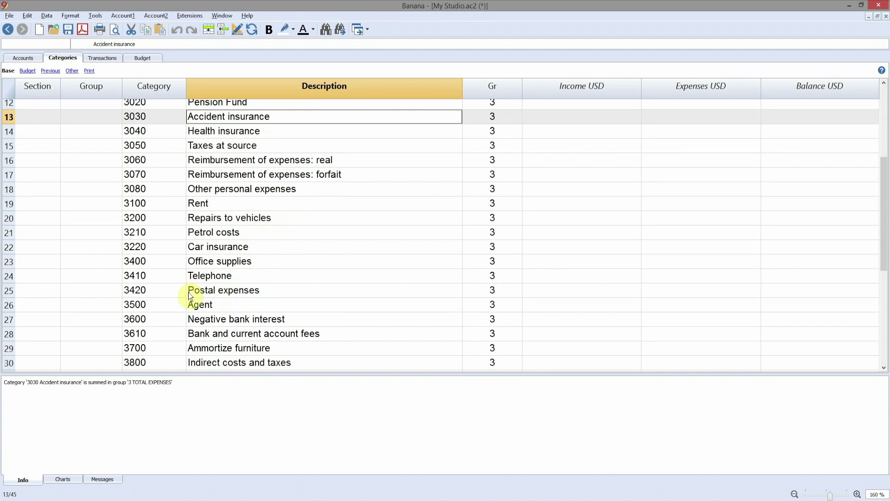
Step: Insert a new expense category 3550 'Advertising' below Agent
{"action": "left_click", "coordinate": [159, 305]}
{"action": "left_click", "coordinate": [220, 26]}
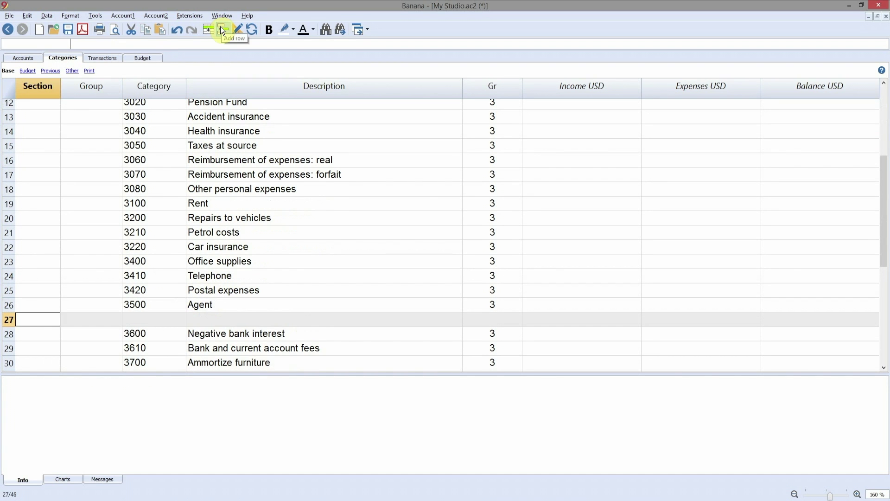
{"action": "key", "text": "Tab"}
{"action": "type", "text": "3550"}
{"action": "key", "text": "Return"}
{"action": "type", "text": "Advertising"}
{"action": "key", "text": "Return"}
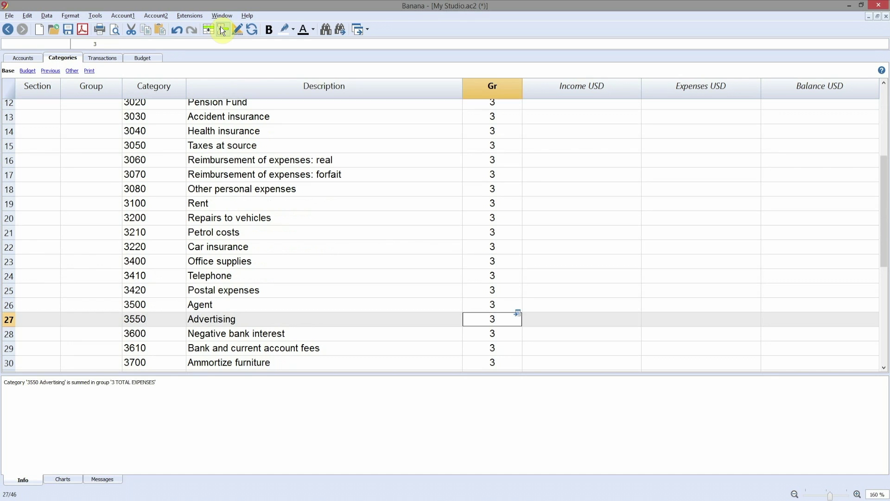
Step: Delete the Agent category row
{"action": "left_click", "coordinate": [10, 307]}
{"action": "left_click", "coordinate": [26, 14]}
{"action": "left_click", "coordinate": [50, 186]}
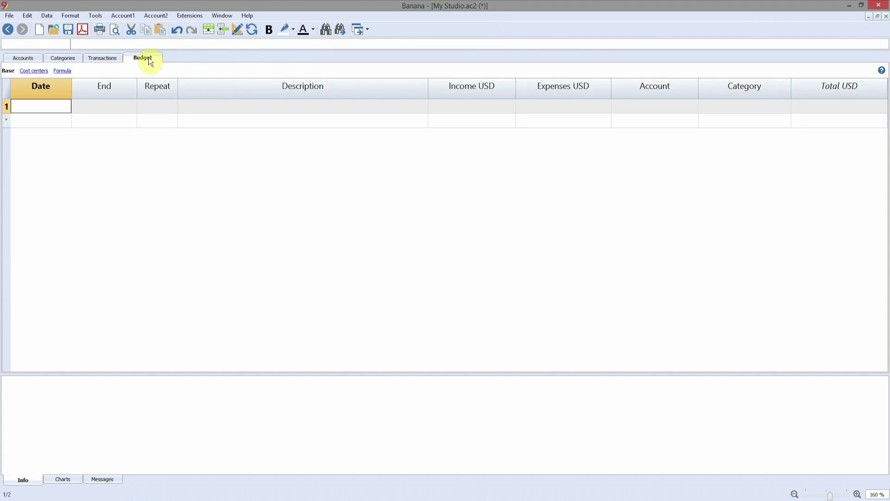
Step: Add a bold 'Monthly expenses' heading at the top of the budget
{"action": "left_click", "coordinate": [217, 108]}
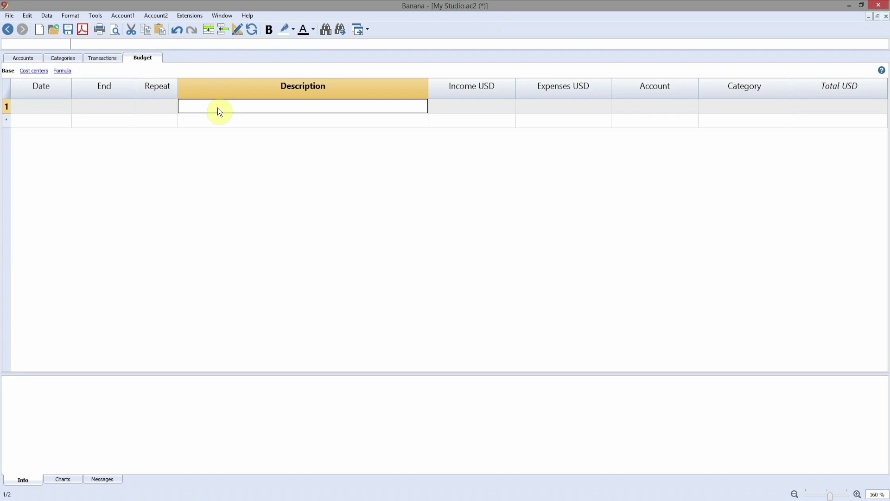
{"action": "type", "text": "Monthly expenses"}
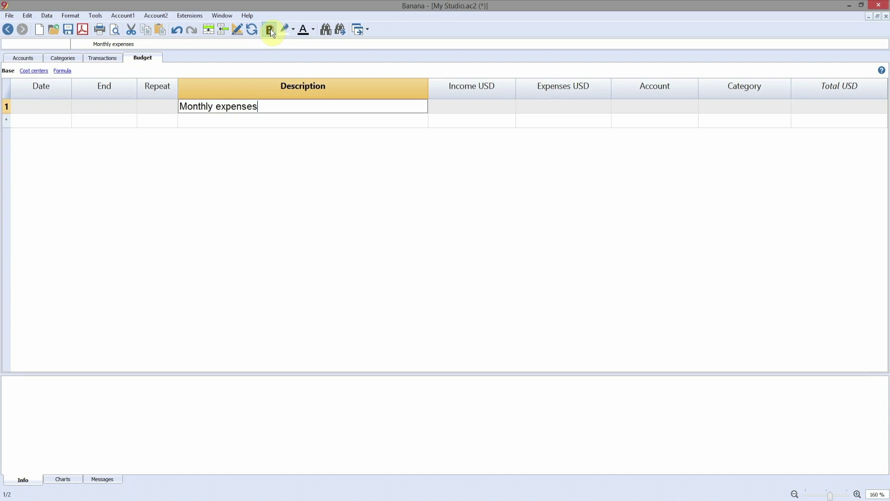
{"action": "left_click", "coordinate": [271, 29]}
Step: Add a monthly 700 Office rent line from 1/1/2022 on account 1020, category 3100
{"action": "left_click", "coordinate": [51, 122]}
{"action": "type", "text": "1"}
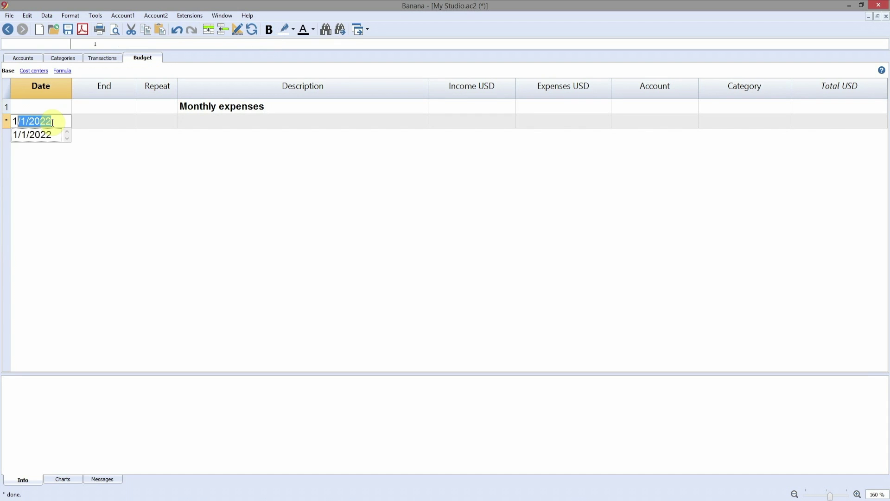
{"action": "key", "text": "Return"}
{"action": "type", "text": "M"}
{"action": "key", "text": "Return"}
{"action": "type", "text": "Office re"}
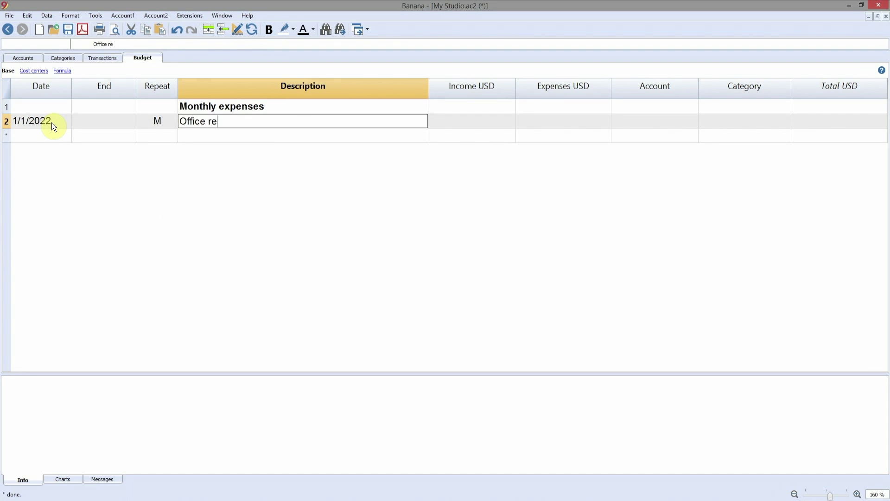
{"action": "type", "text": "nt"}
{"action": "key", "text": "Return"}
{"action": "type", "text": "700"}
{"action": "key", "text": "Return"}
{"action": "type", "text": "b"}
{"action": "key", "text": "Return"}
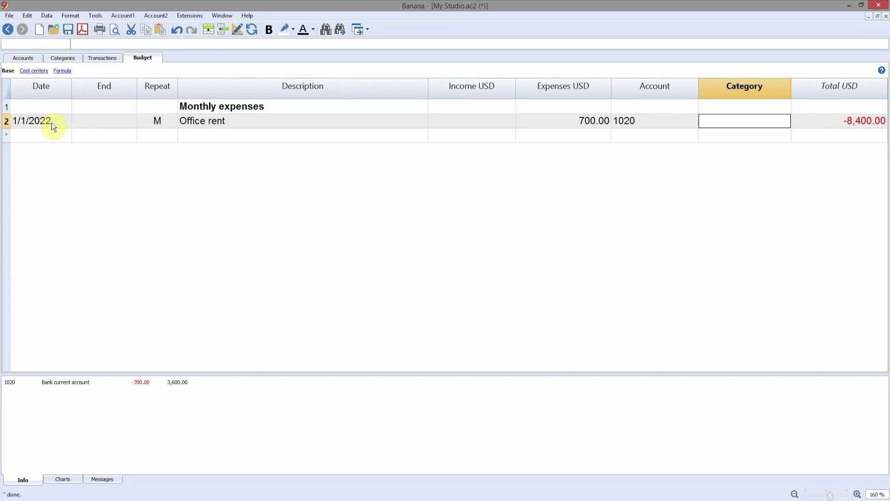
{"action": "type", "text": "3100"}
{"action": "key", "text": "Return"}
Step: Add a monthly 3,000 'Salary employee A' budget line
{"action": "type", "text": "30"}
{"action": "key", "text": "Return"}
{"action": "type", "text": "m"}
{"action": "key", "text": "Return"}
{"action": "type", "text": "Salary employee A"}
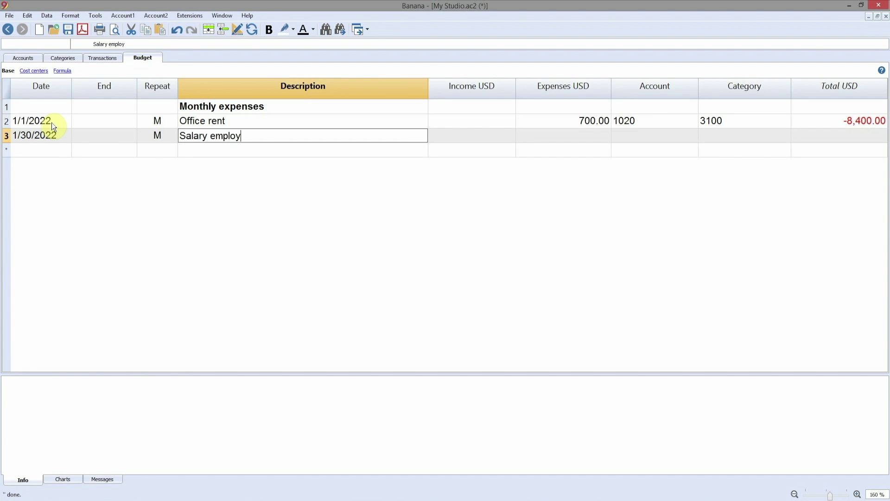
{"action": "key", "text": "Return"}
{"action": "type", "text": "3000"}
{"action": "key", "text": "Return"}
{"action": "key", "text": "Return"}
Step: Add a matching monthly 3,000 'Salary employee B' budget line
{"action": "type", "text": "sal"}
{"action": "key", "text": "Return"}
{"action": "type", "text": "Salary employee B"}
{"action": "key", "text": "Return"}
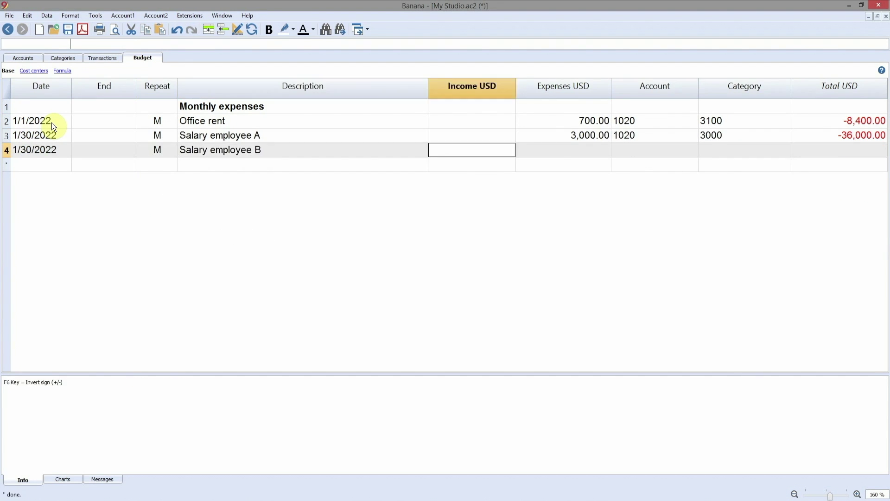
{"action": "key", "text": "Return"}
{"action": "type", "text": "3000"}
{"action": "key", "text": "Return"}
{"action": "key", "text": "Return"}
{"action": "key", "text": "Return"}
{"action": "key", "text": "Return"}
{"action": "key", "text": "Return"}
{"action": "key", "text": "Return"}
{"action": "key", "text": "Return"}
{"action": "key", "text": "Return"}
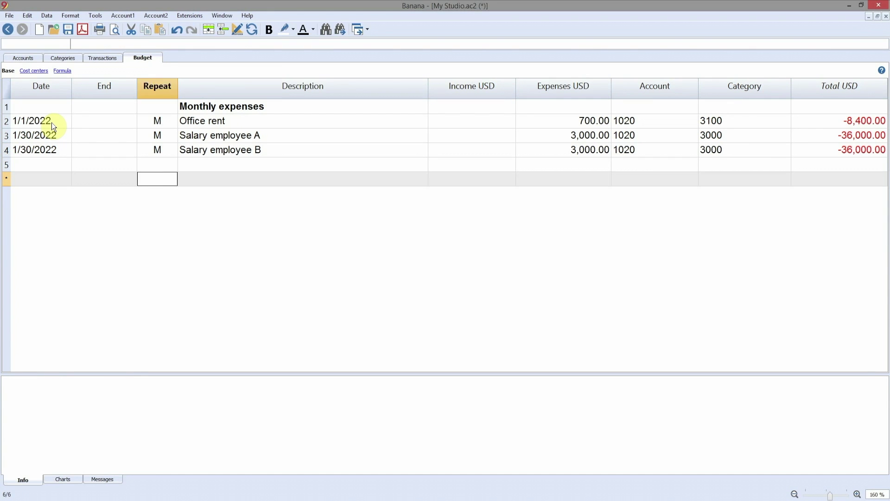
{"action": "key", "text": "Return"}
Step: Add a bold 'Monthly revenue' heading and a monthly 7,500 Consulting income line, account 1020, category 4000
{"action": "type", "text": "Monthly revenue"}
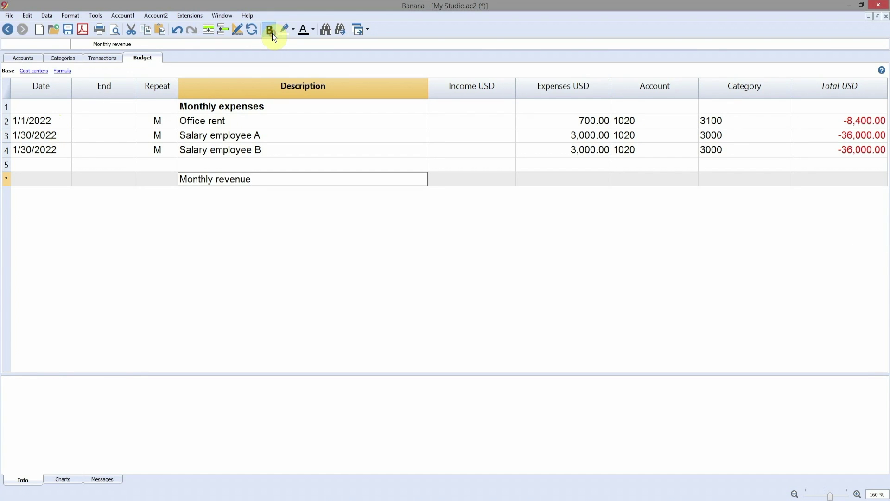
{"action": "left_click", "coordinate": [270, 31]}
{"action": "left_click", "coordinate": [31, 192]}
{"action": "type", "text": "1/"}
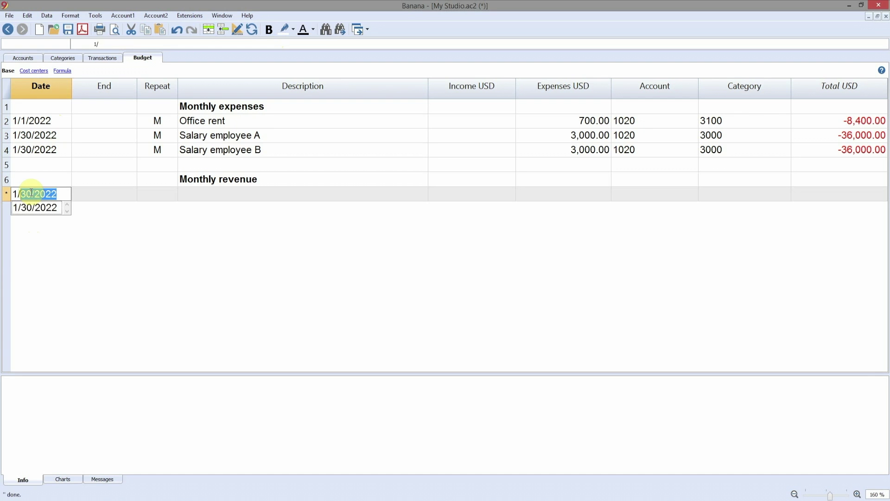
{"action": "key", "text": "Return"}
{"action": "key", "text": "Return"}
{"action": "type", "text": "M"}
{"action": "key", "text": "Return"}
{"action": "type", "text": "Consulting"}
{"action": "key", "text": "Return"}
{"action": "type", "text": "7500"}
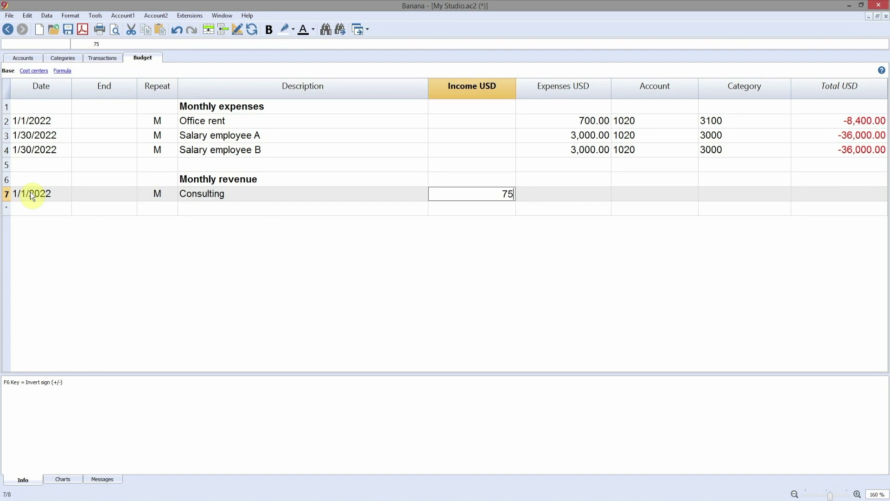
{"action": "key", "text": "Return"}
{"action": "key", "text": "Return"}
{"action": "type", "text": "1020"}
{"action": "key", "text": "Return"}
{"action": "type", "text": "4000"}
{"action": "key", "text": "Return"}
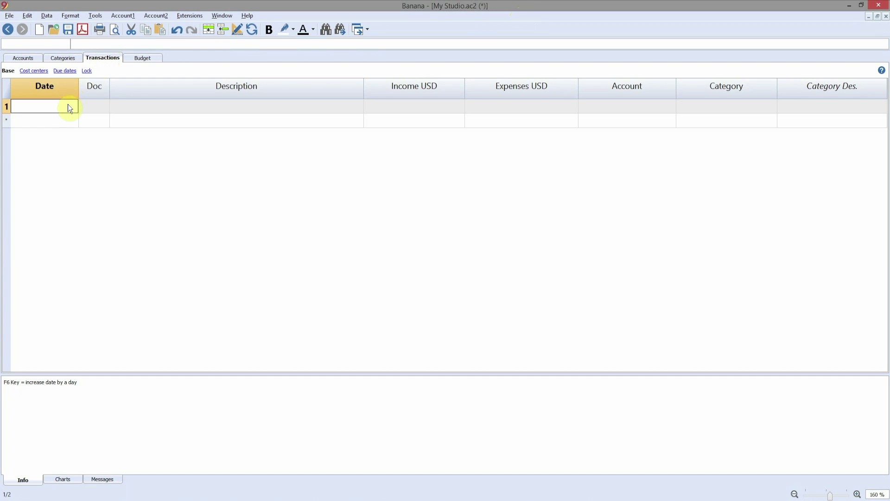
Step: Record the 1/1/2022 Office rent expense of 700 on account 1020, category Rent
{"action": "type", "text": "1/1/2022"}
{"action": "key", "text": "Return"}
{"action": "type", "text": "Offic"}
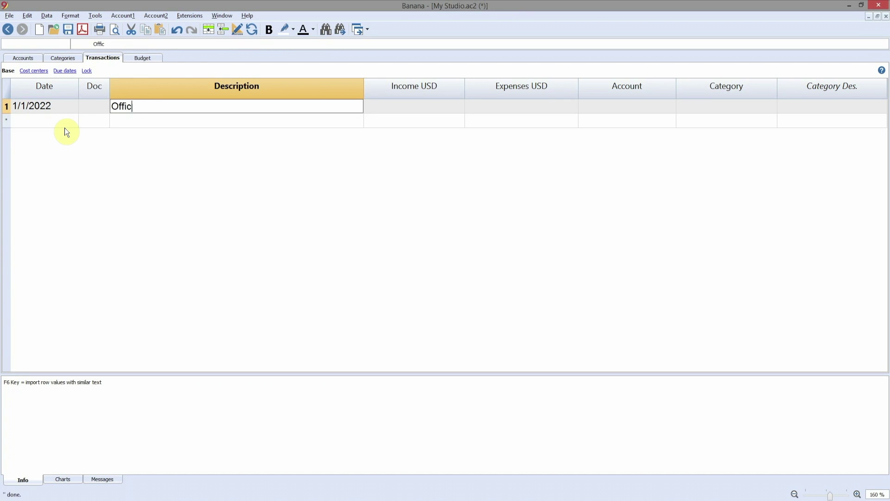
{"action": "type", "text": "e rent"}
{"action": "key", "text": "Return"}
{"action": "key", "text": "Return"}
{"action": "type", "text": "700"}
{"action": "key", "text": "Return"}
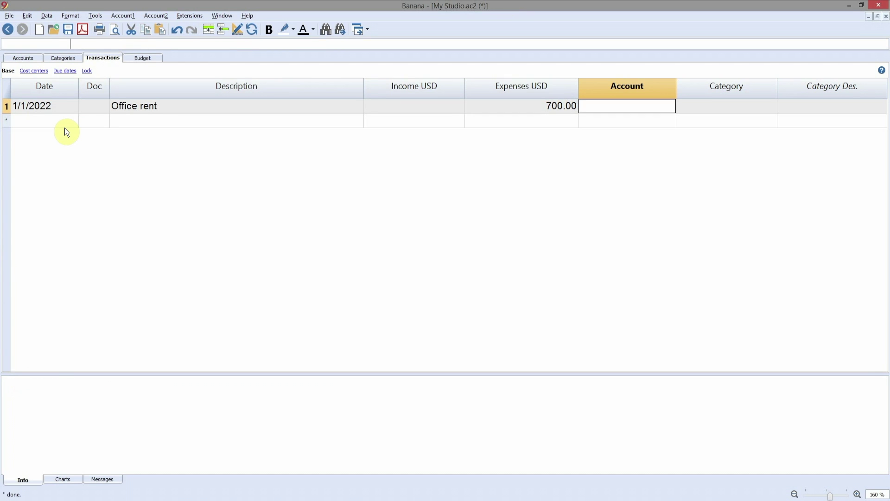
{"action": "type", "text": "1020"}
{"action": "key", "text": "Return"}
{"action": "type", "text": "ren"}
{"action": "key", "text": "Down"}
{"action": "key", "text": "Down"}
{"action": "key", "text": "Return"}
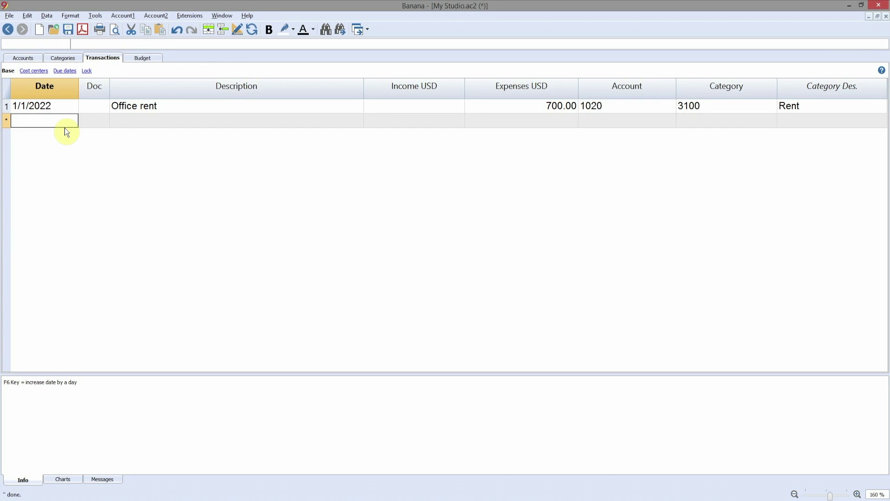
Step: Record 6,000 Consulting income dated 1/1/2022
{"action": "type", "text": "1/1/2022"}
{"action": "key", "text": "Return"}
{"action": "type", "text": "Consulting"}
{"action": "key", "text": "Return"}
{"action": "type", "text": "6000"}
{"action": "key", "text": "Return"}
{"action": "key", "text": "Return"}
{"action": "key", "text": "Return"}
{"action": "key", "text": "Return"}
{"action": "key", "text": "Return"}
{"action": "type", "text": "1/"}
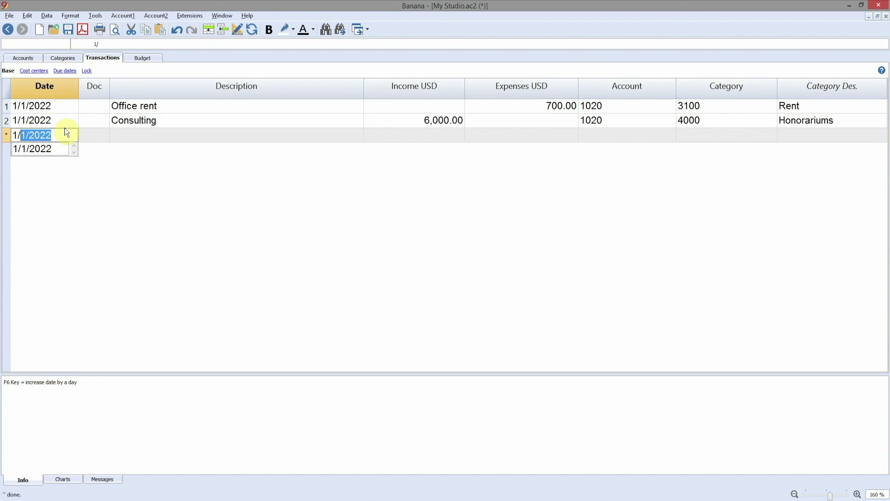
{"action": "type", "text": "30"}
Step: Record the 1/30/2022 'Salary employee A' expense of 3,000 under Salaries
{"action": "key", "text": "Return"}
{"action": "type", "text": "Salary employee A"}
{"action": "key", "text": "Return"}
{"action": "key", "text": "Return"}
{"action": "type", "text": "3000"}
{"action": "key", "text": "Return"}
{"action": "key", "text": "Return"}
{"action": "type", "text": "sal"}
{"action": "key", "text": "Return"}
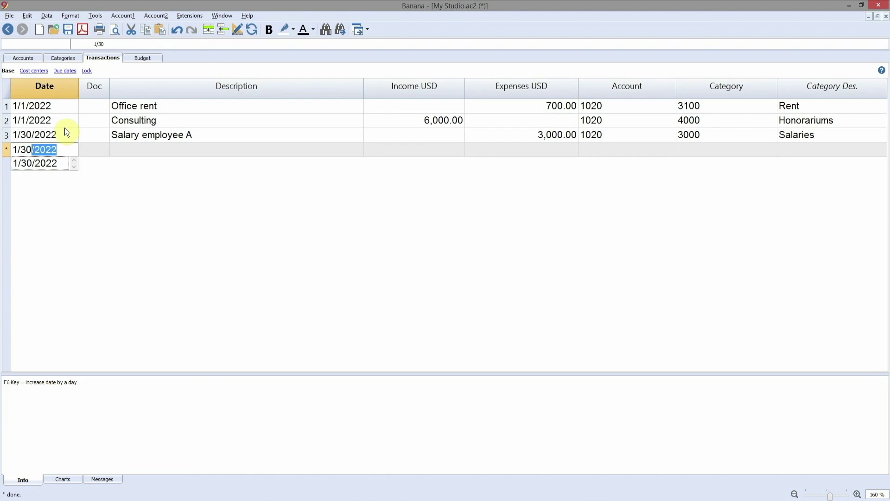
Step: Record the 3,000 'Salary employee B' expense on account 1020
{"action": "key", "text": "Return"}
{"action": "type", "text": "Salary employee B"}
{"action": "key", "text": "Return"}
{"action": "key", "text": "Return"}
{"action": "type", "text": "3000"}
{"action": "key", "text": "Return"}
{"action": "type", "text": "1020"}
{"action": "key", "text": "Return"}
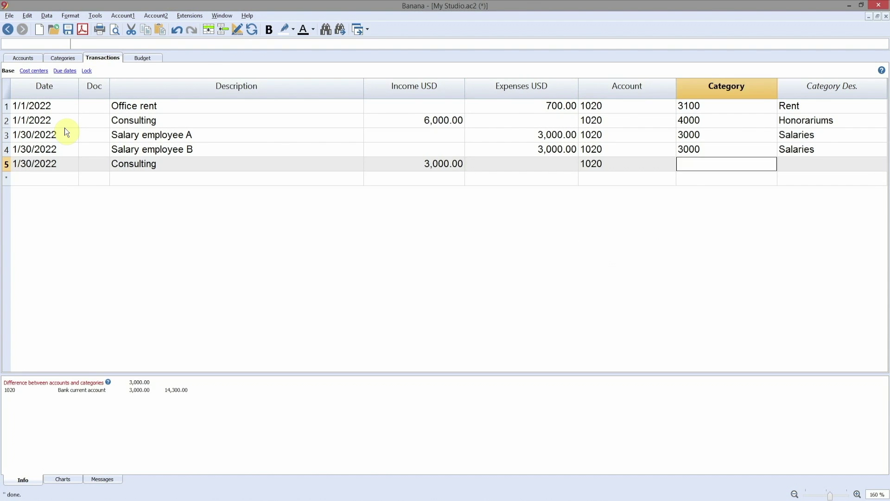
{"action": "type", "text": "4000"}
{"action": "key", "text": "Return"}
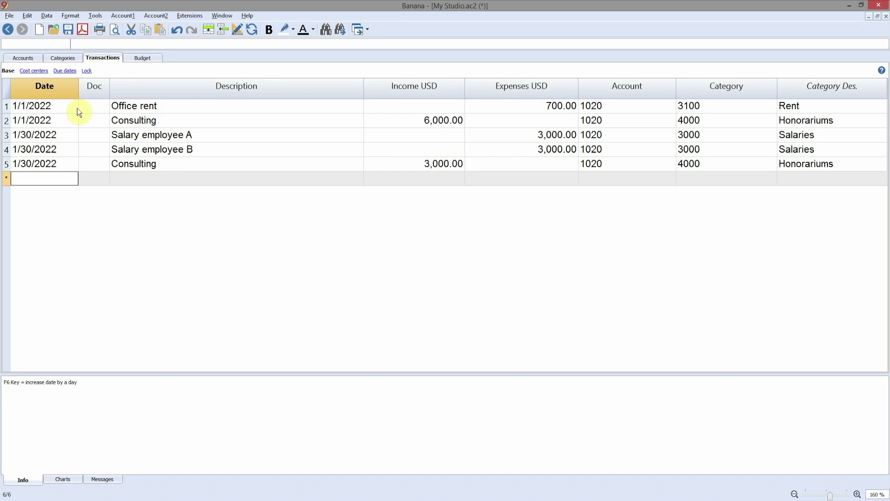
Step: Display the Accounts table showing bank account 1020 with a 14,300.00 balance
{"action": "left_click", "coordinate": [126, 16]}
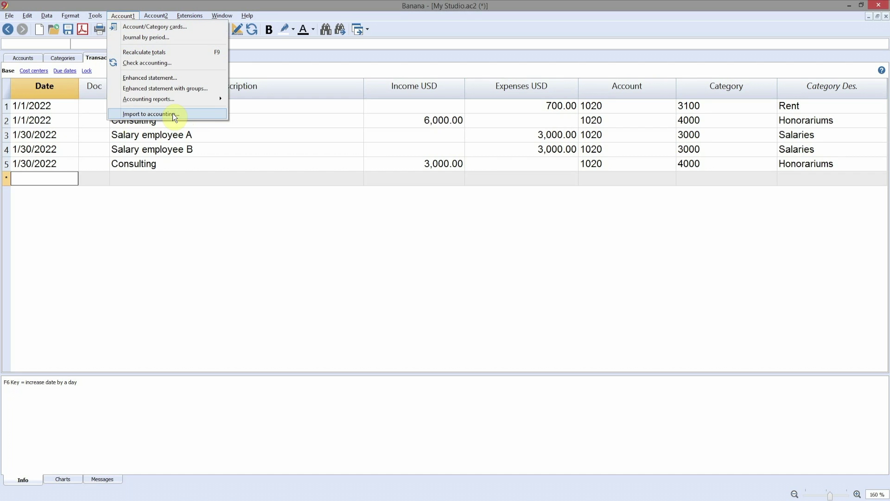
{"action": "left_click", "coordinate": [238, 207]}
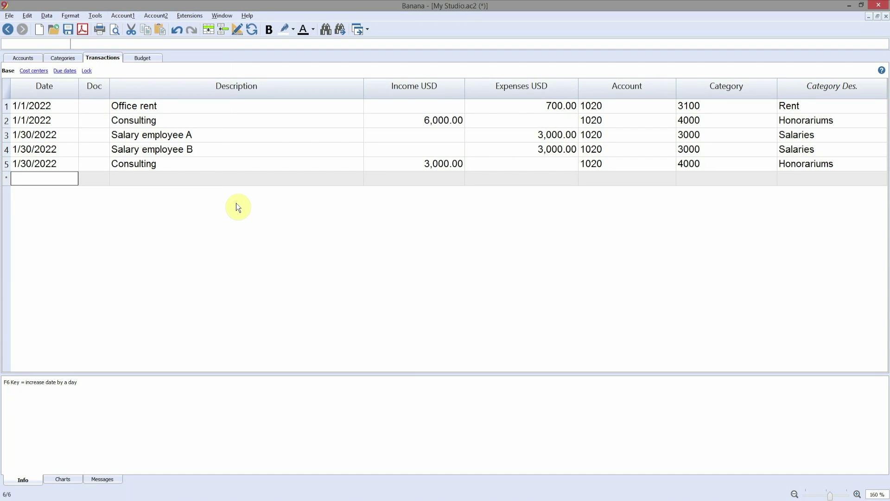
{"action": "left_click", "coordinate": [23, 58]}
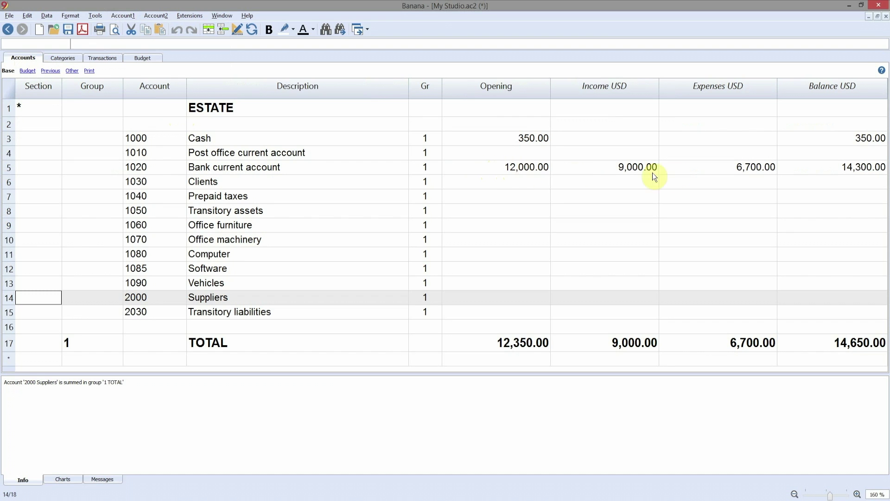
Step: Show the Categories Budget view comparing actual Balance with Budget and Diff.Budget columns
{"action": "left_click", "coordinate": [65, 58]}
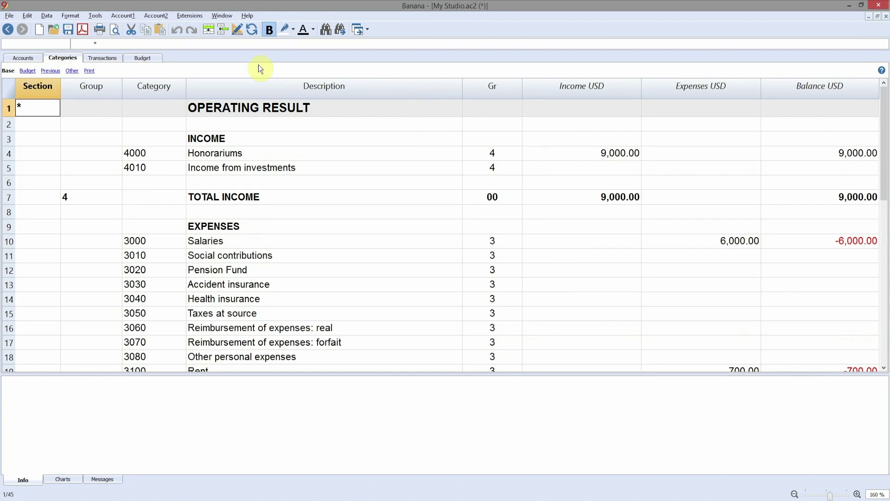
{"action": "scroll", "coordinate": [884, 209], "scroll_direction": "down", "scroll_amount": 4}
{"action": "left_click_drag", "start_coordinate": [887, 209], "coordinate": [869, 119]}
{"action": "left_click", "coordinate": [27, 70]}
{"action": "left_click", "coordinate": [510, 87]}
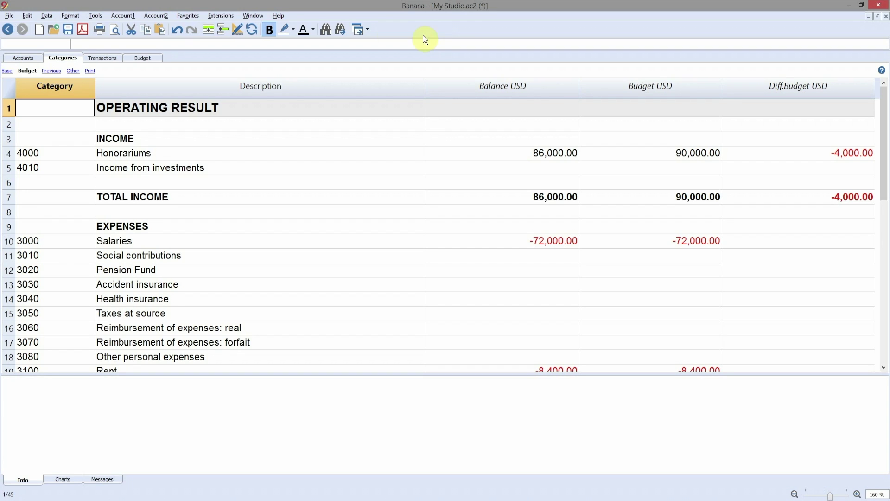
Step: Generate the Account1 enhanced statement with groups comparing effective and budget amounts for MyStudio 2022
{"action": "left_click", "coordinate": [122, 14]}
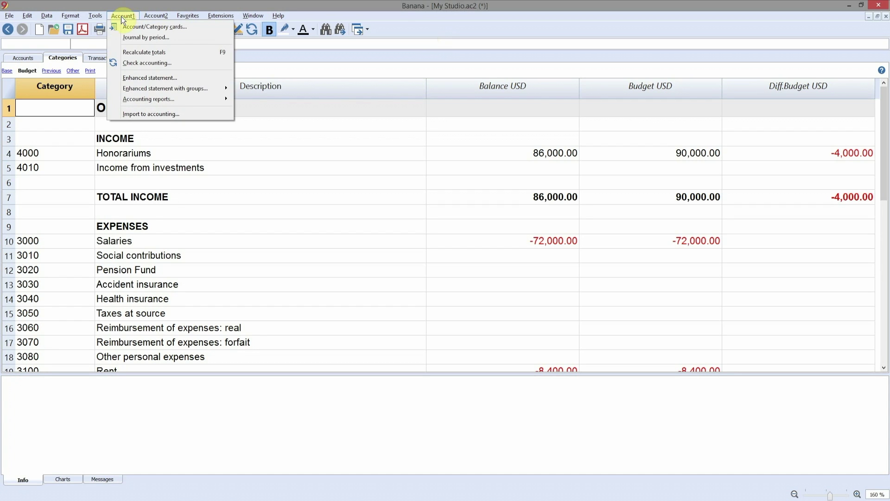
{"action": "mouse_move", "coordinate": [144, 94]}
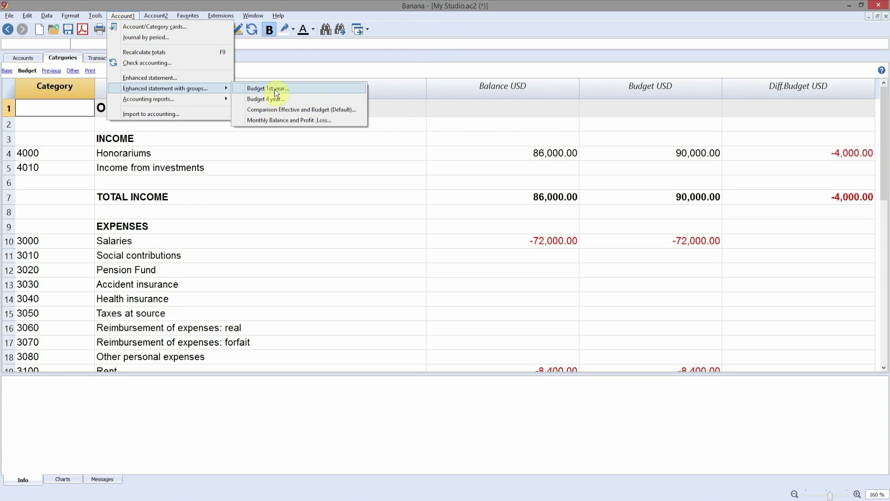
{"action": "left_click", "coordinate": [277, 110]}
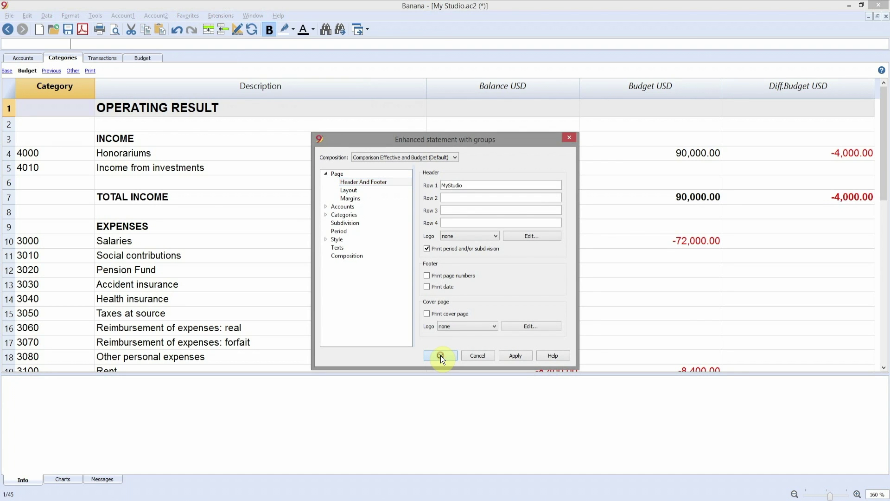
{"action": "left_click", "coordinate": [440, 355]}
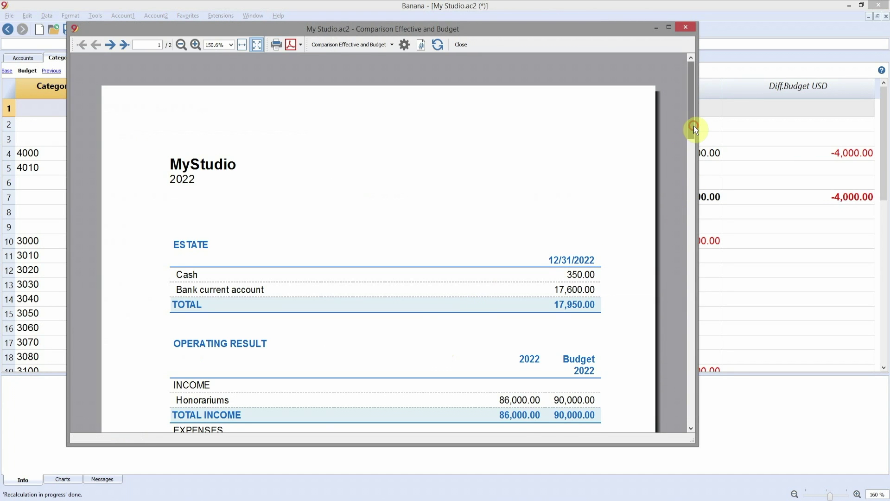
Step: Scroll the report preview to the Result row showing 5,600.00 actual versus 9,600.00 budget
{"action": "left_click_drag", "start_coordinate": [694, 126], "coordinate": [701, 167]}
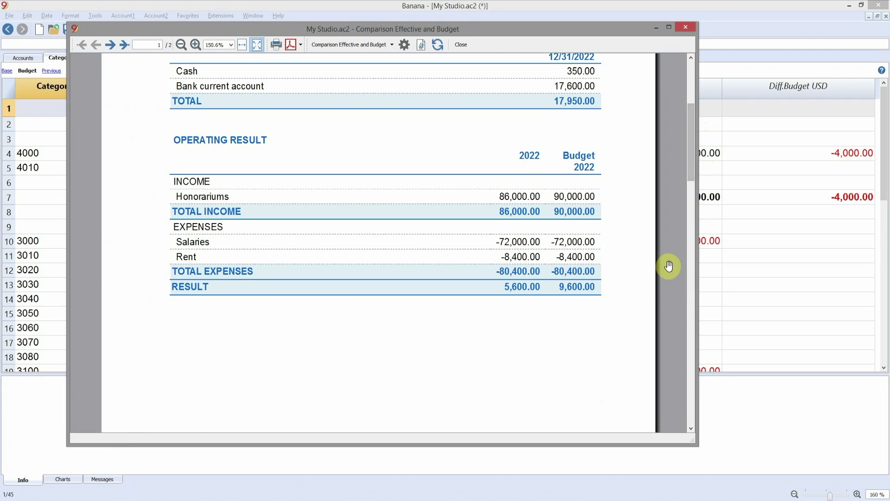